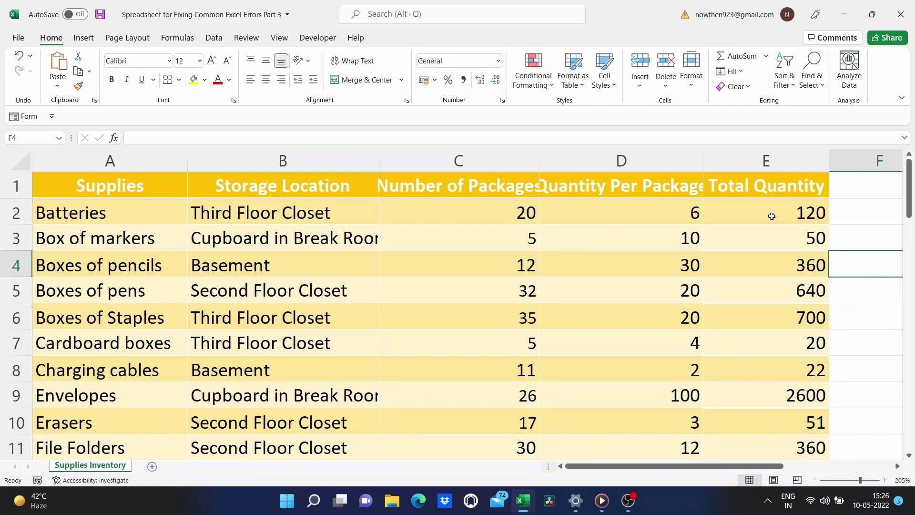
- Examine the Total Quantity formula for Batteries in cell E2 and the cells it references
double_click(772, 216)
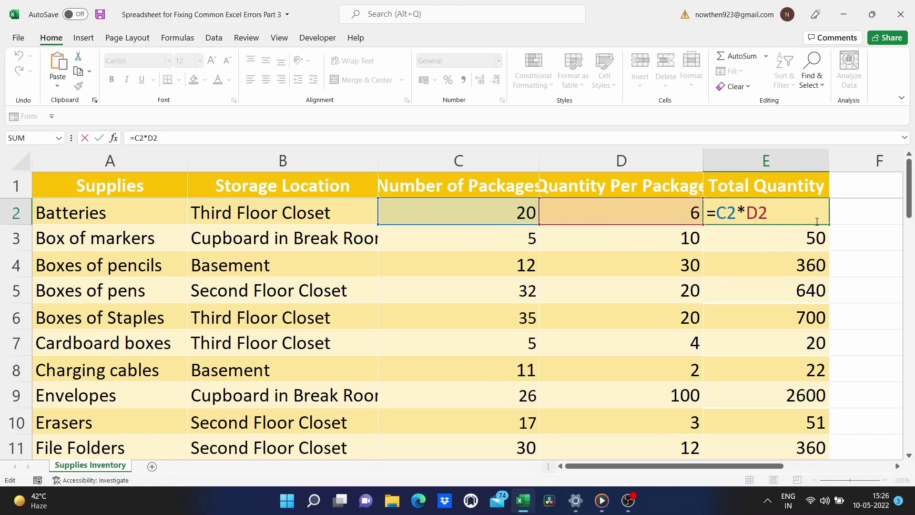
left_click(846, 212)
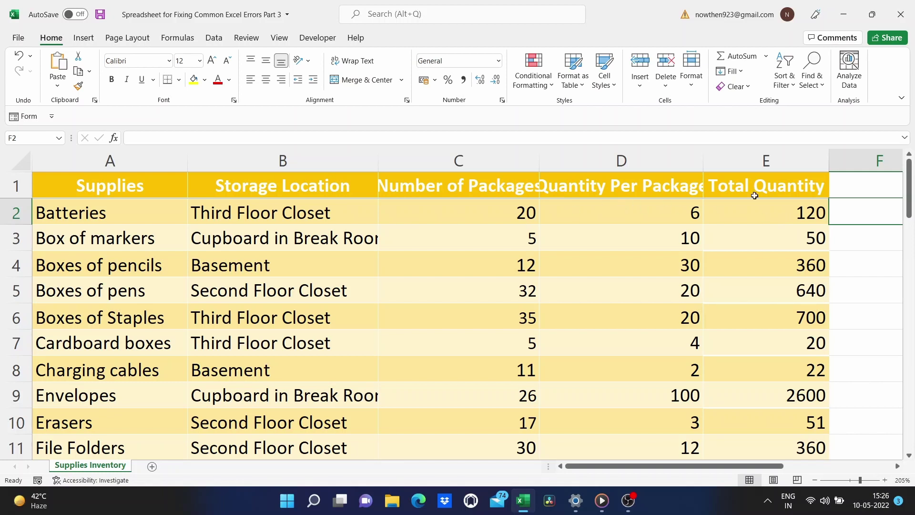
double_click(766, 214)
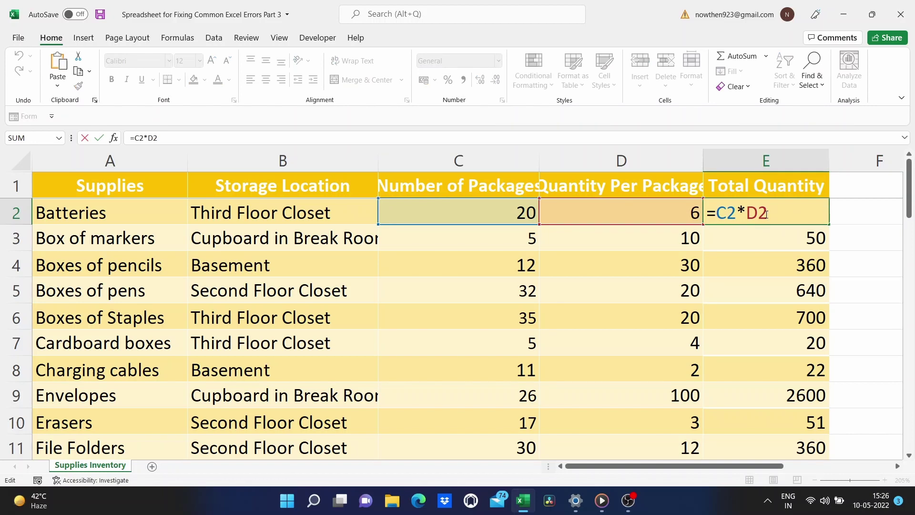
left_click(846, 220)
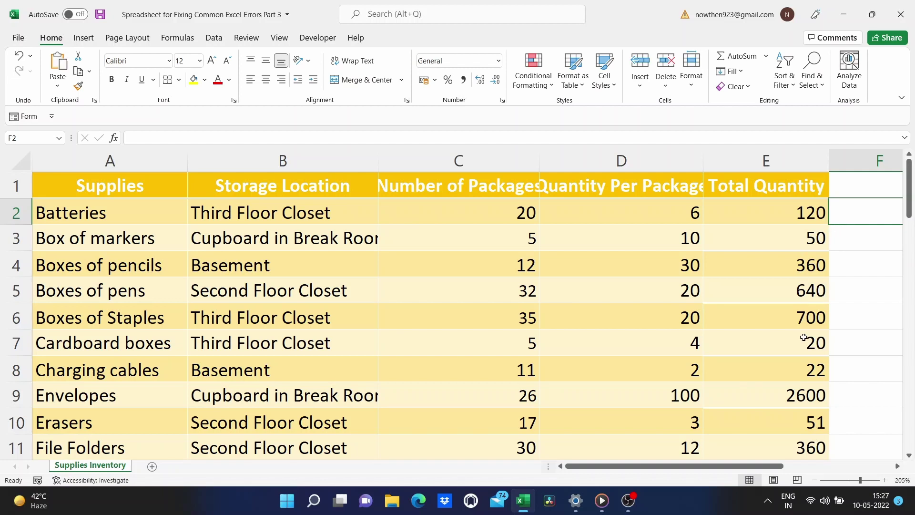
- Delete the Number of Packages and Quantity Per Package columns (C and D) from the sheet
scroll(804, 406, "down", 1)
scroll(804, 405, "down", 1)
scroll(804, 405, "up", 2)
left_click_drag(479, 163, 615, 160)
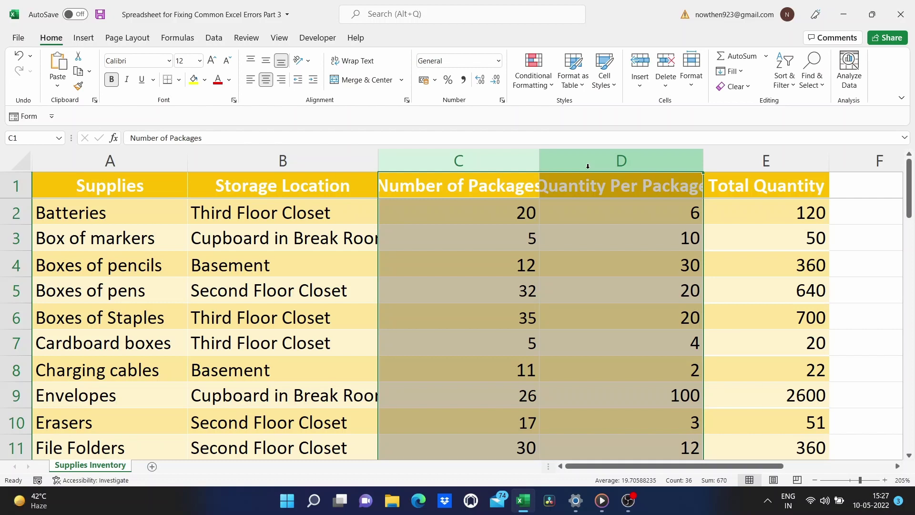
right_click(515, 164)
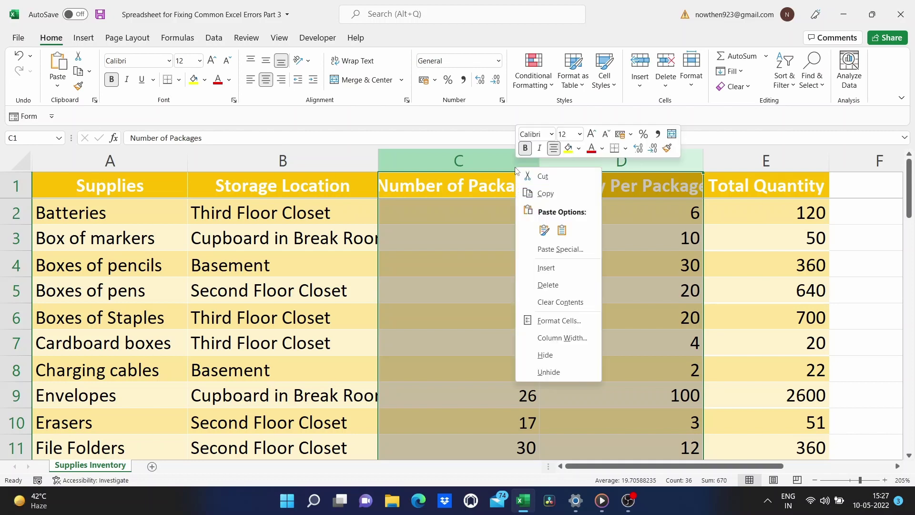
left_click(542, 286)
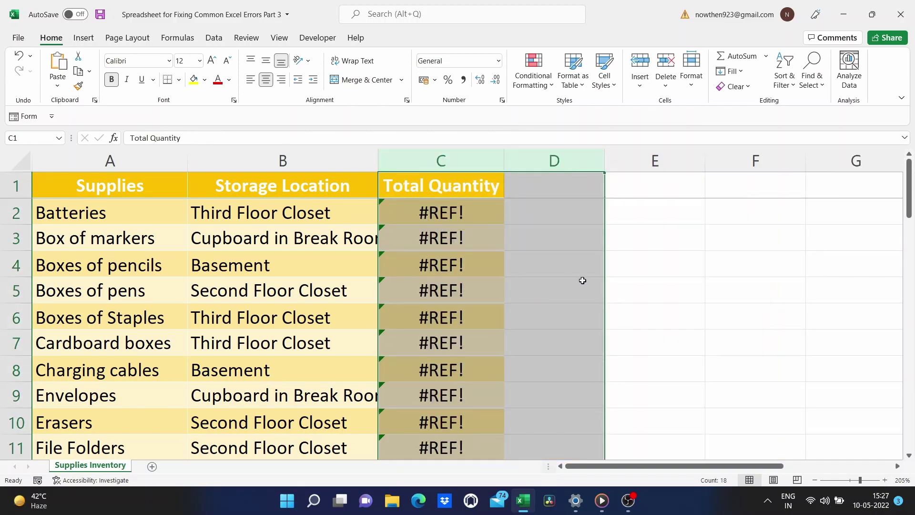
left_click(647, 264)
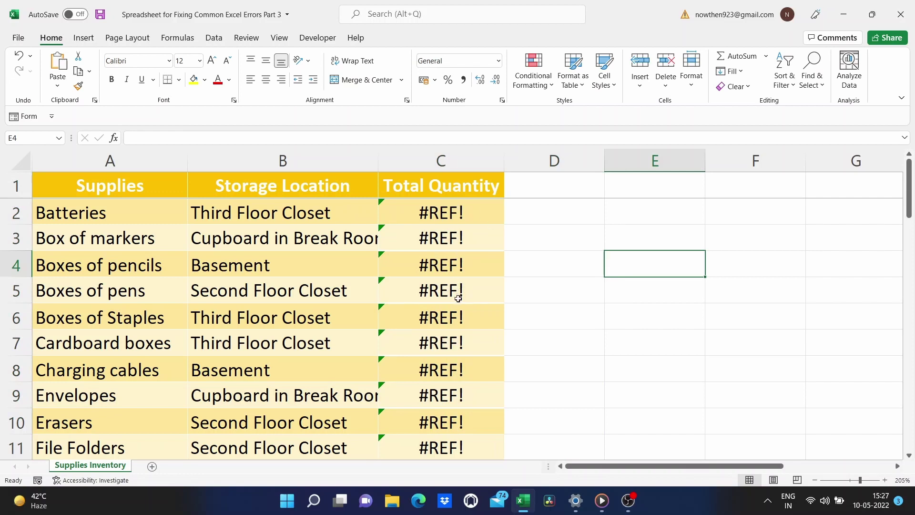
- Examine the Total Quantity column for reference errors and check the formula in cell C2
scroll(458, 300, "down", 1)
scroll(458, 301, "down", 2)
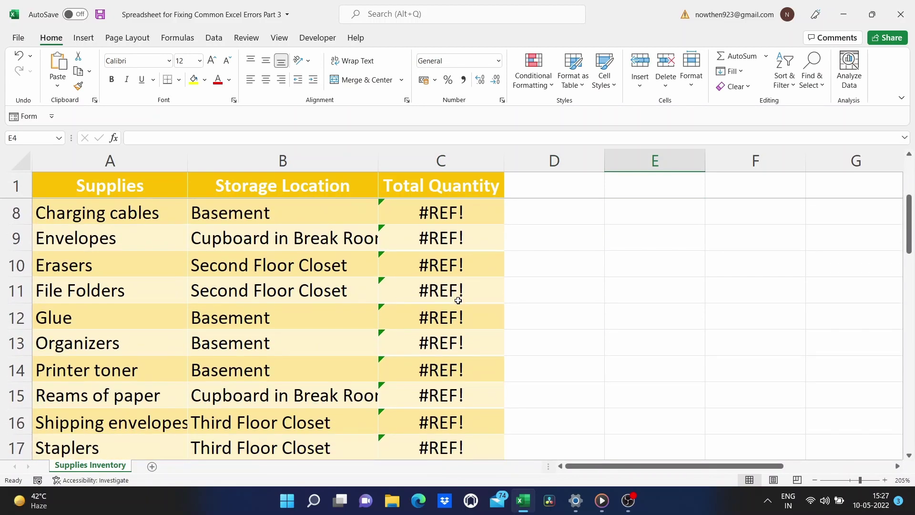
scroll(458, 300, "up", 3)
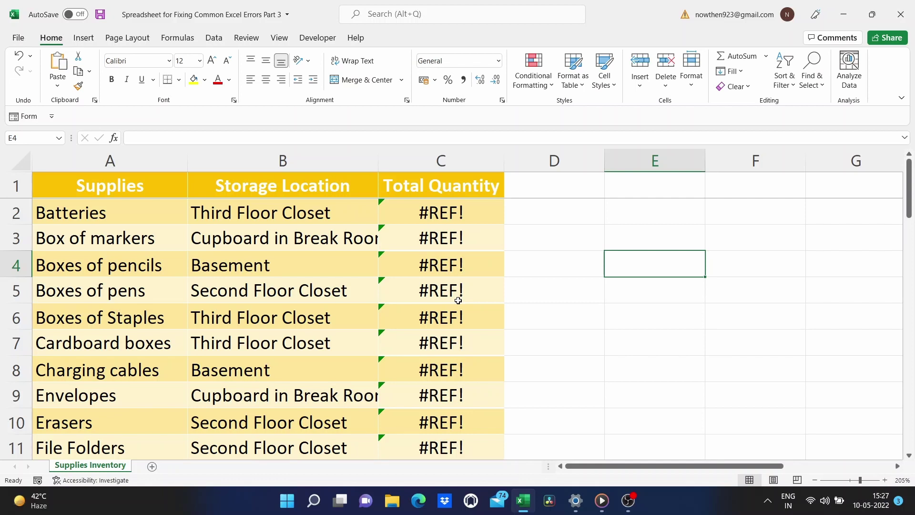
left_click(460, 212)
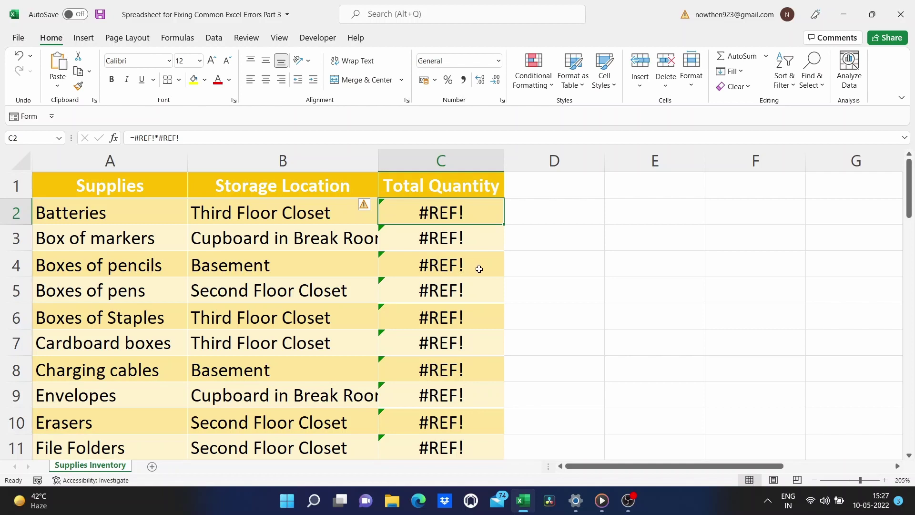
- Undo the deletion of the Number of Packages and Quantity Per Package columns
key("ctrl+z")
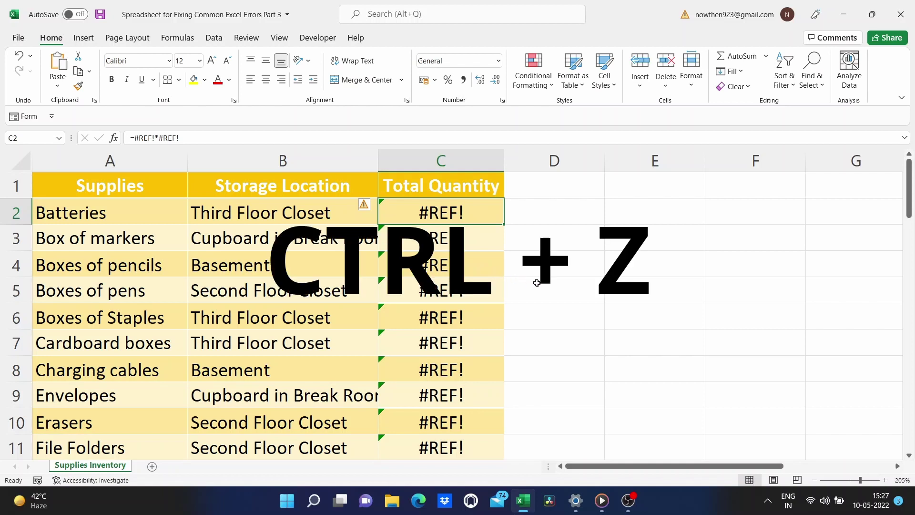
left_click(536, 282)
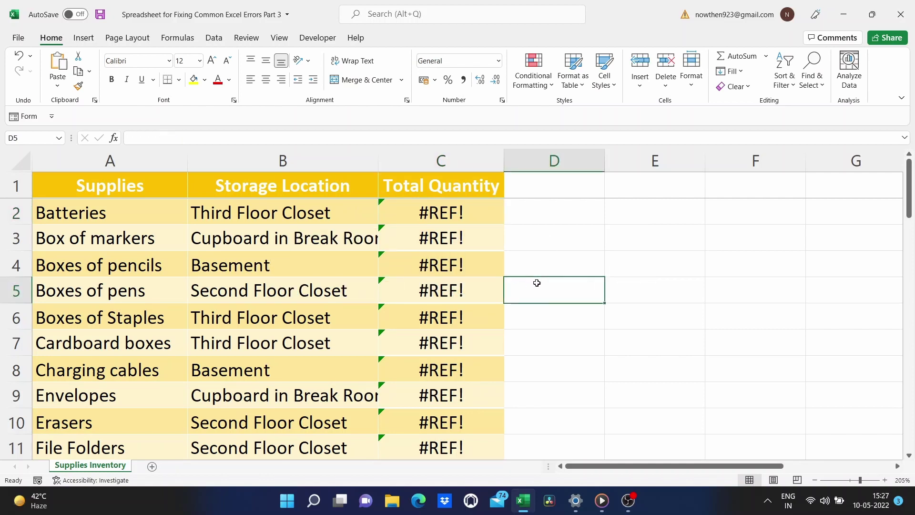
key("ctrl+z")
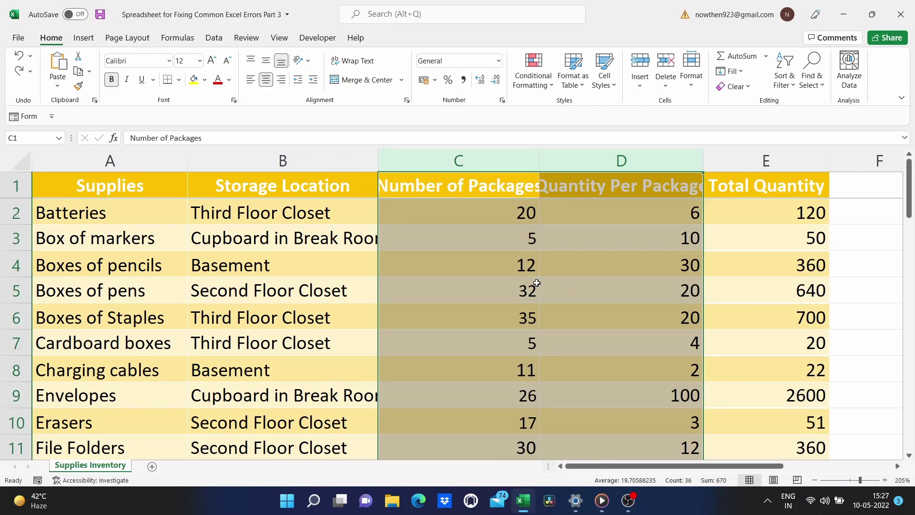
left_click(860, 239)
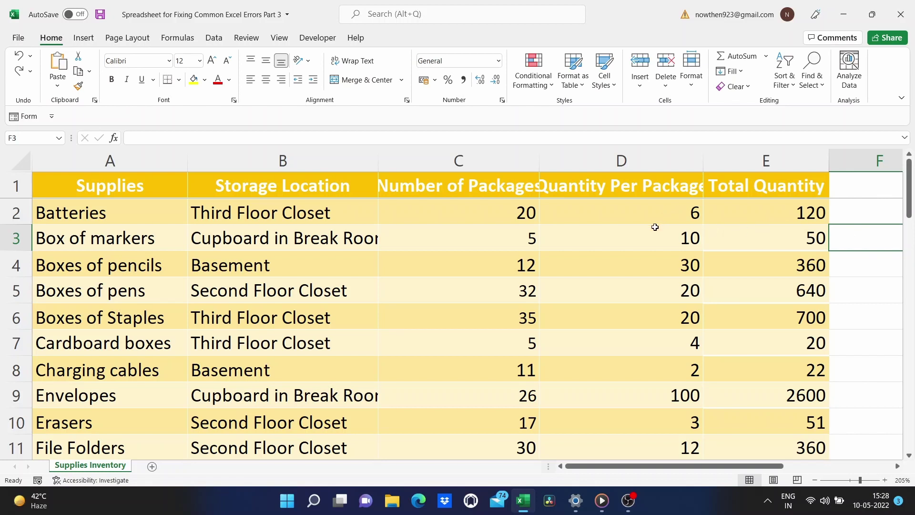
- Delete cell D3, the Quantity Per Package for Box of markers, and shift the cells below up
left_click(647, 246)
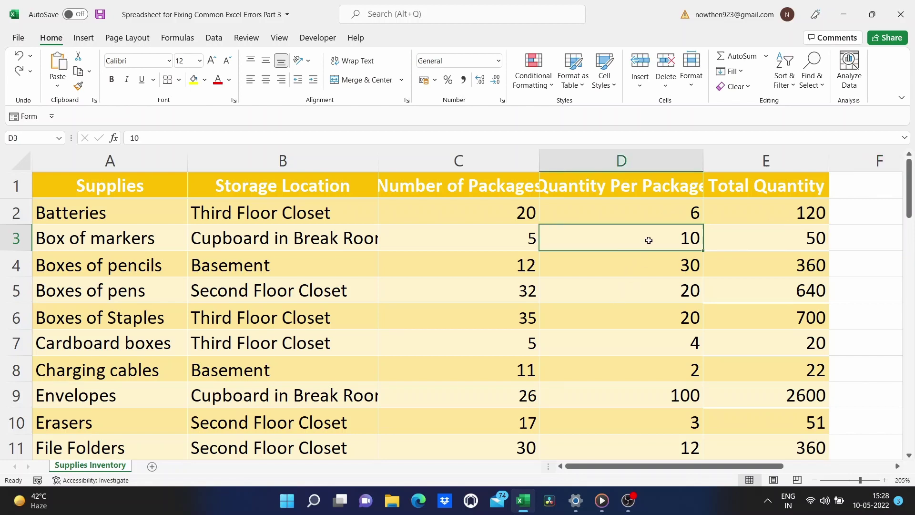
right_click(649, 244)
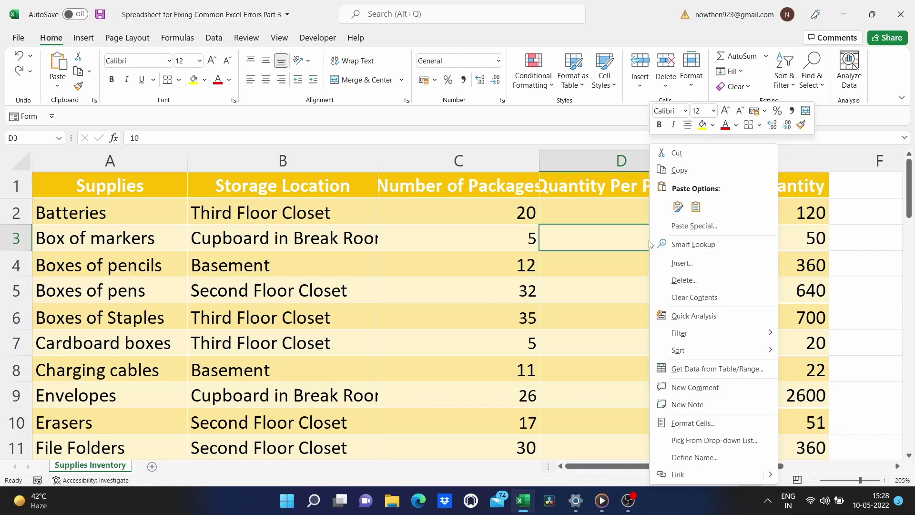
left_click(686, 281)
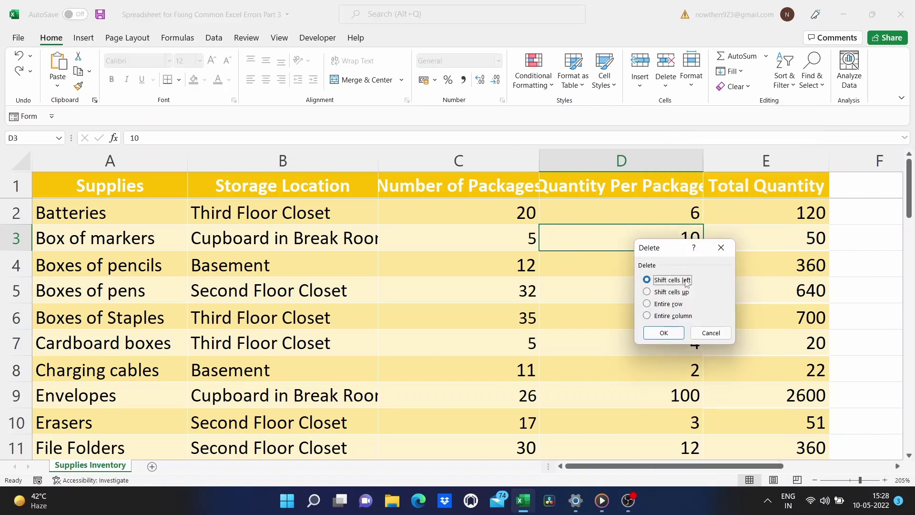
left_click(648, 292)
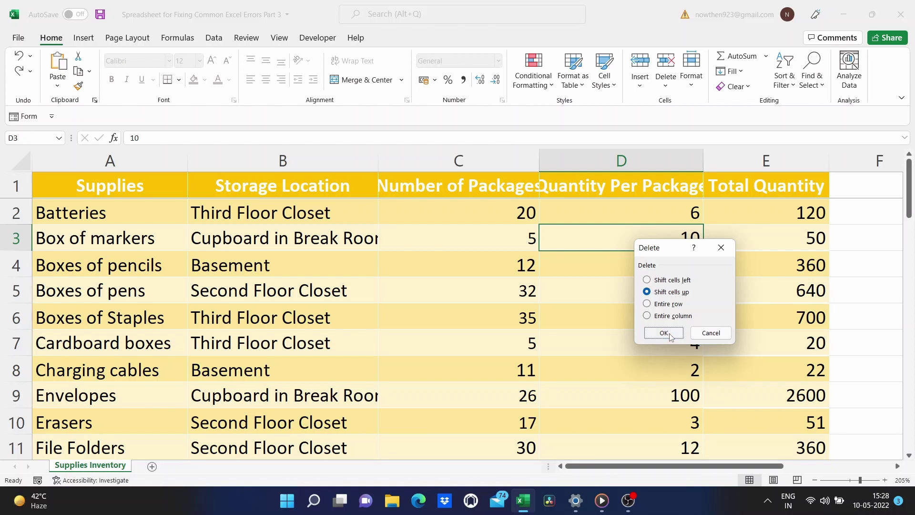
left_click(664, 333)
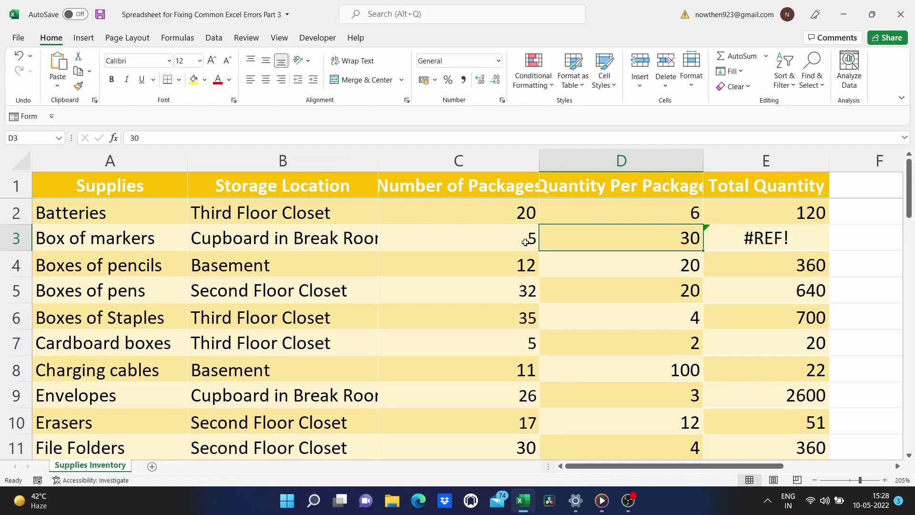
- Check the formula in cell E3, and undo and redo the deletion of cell D3
left_click(768, 247)
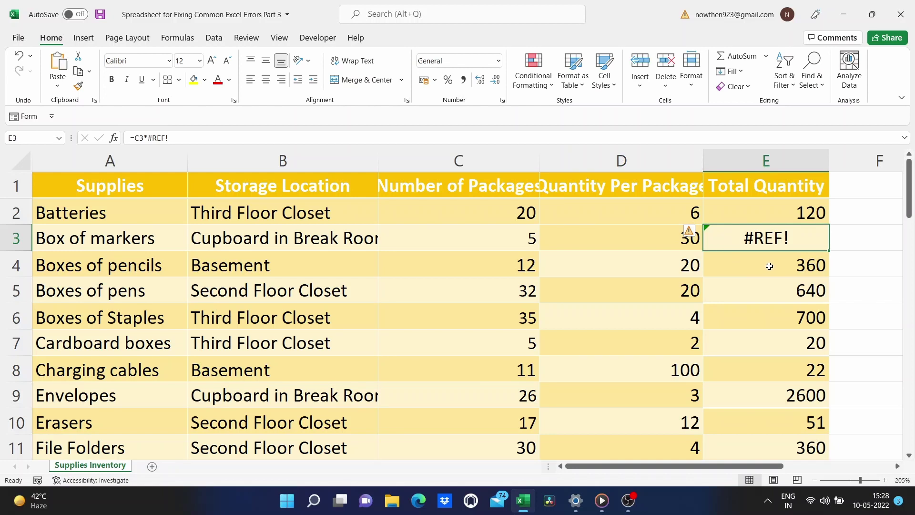
key("ctrl+z")
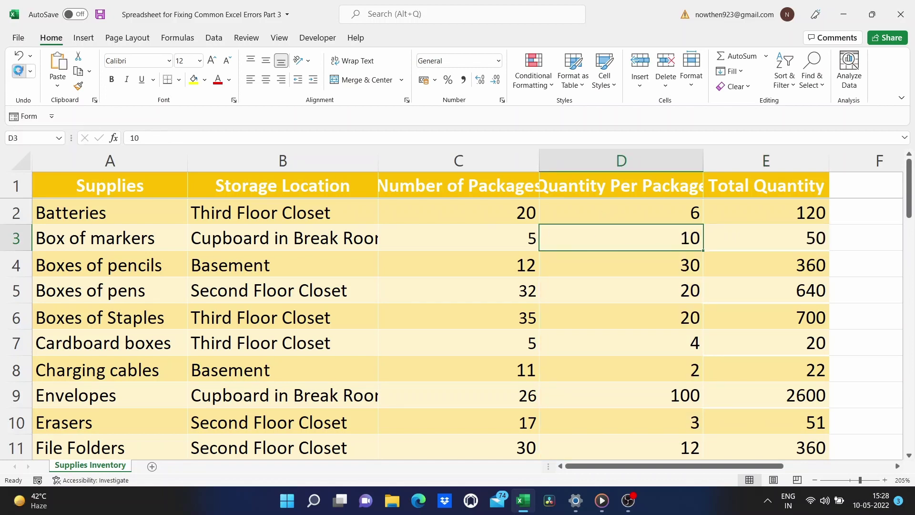
left_click(19, 71)
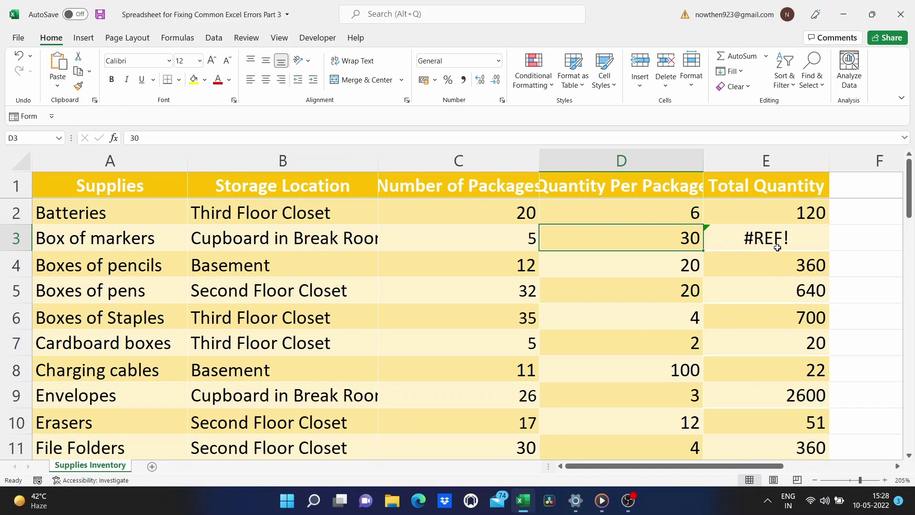
- Repair the Box of markers Total Quantity formula in E3 by replacing the broken reference, making it =C3*D3
double_click(811, 245)
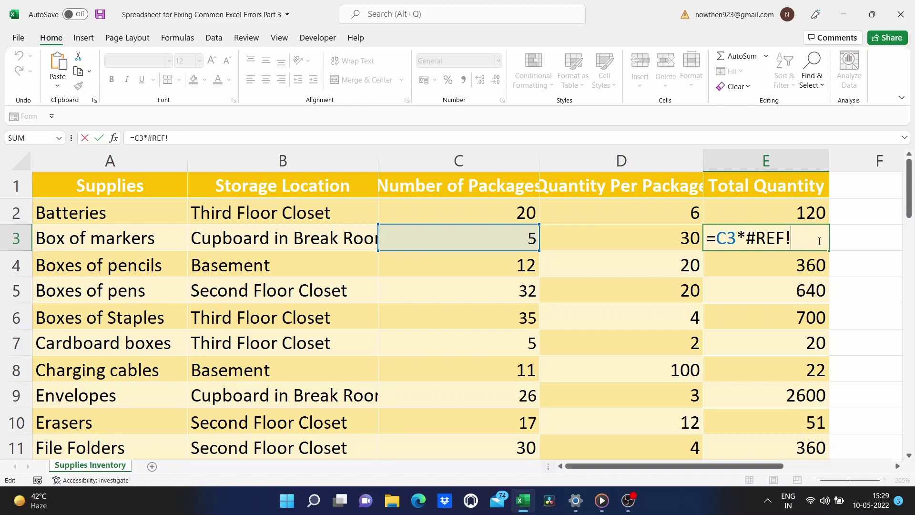
left_click(839, 243)
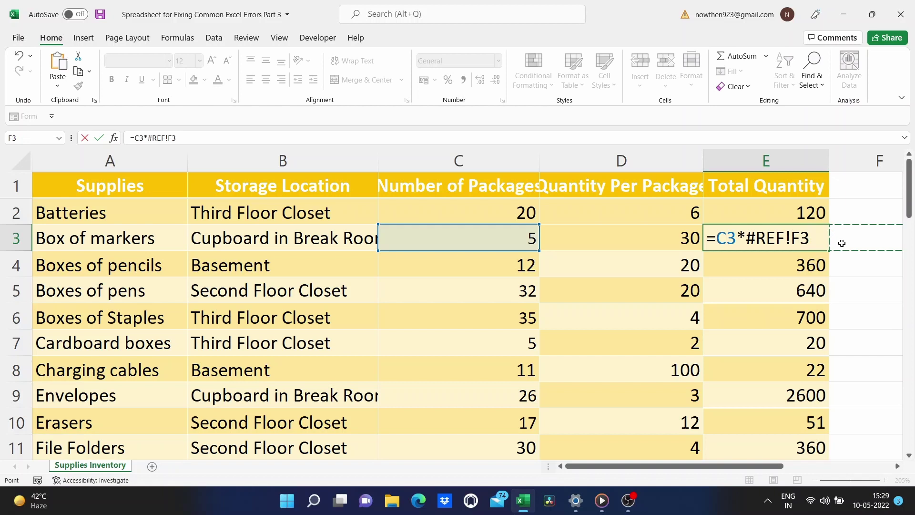
left_click(795, 238)
left_click_drag(816, 237, 746, 238)
key("BackSpace")
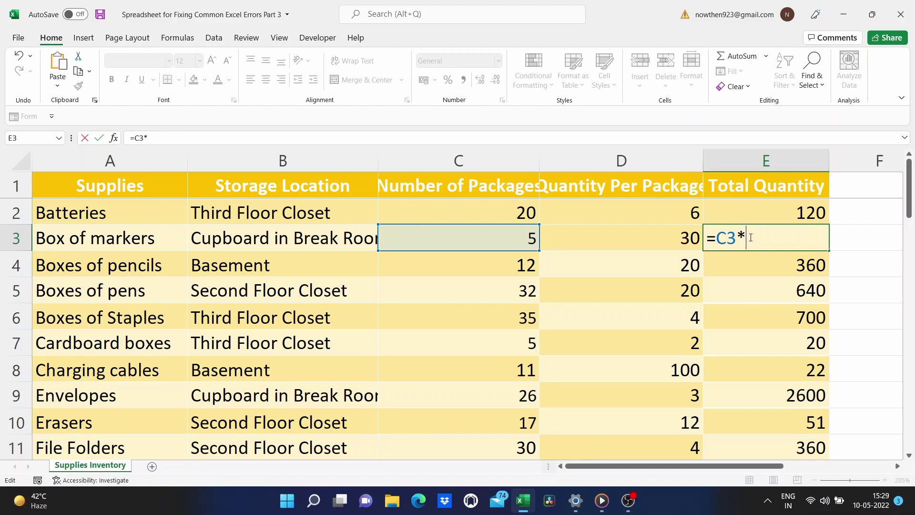
type("d3")
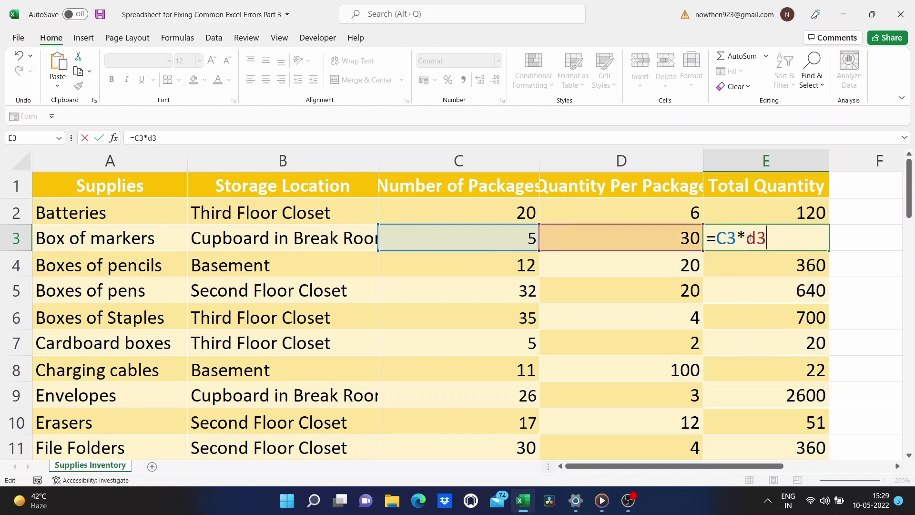
key("Return")
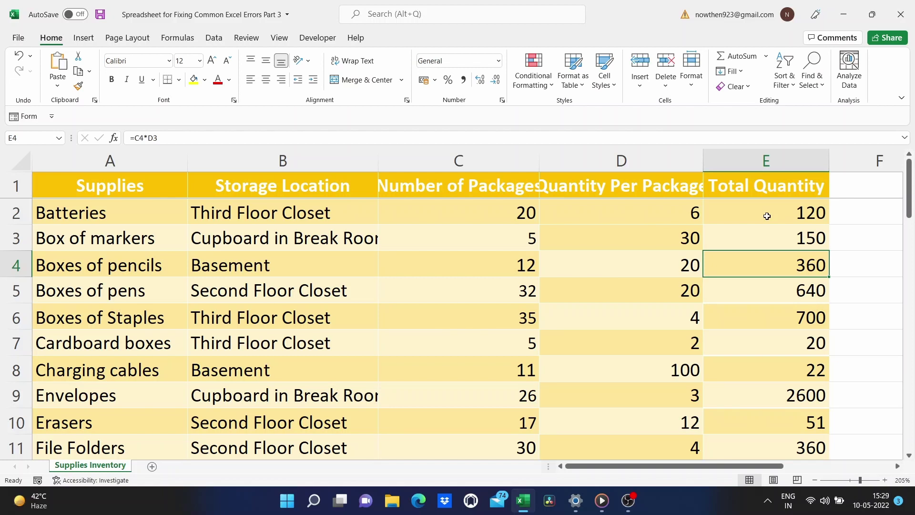
- Change the Batteries Total Quantity formula in E2 to =B2*D2 so that it references the Storage Location text
double_click(751, 216)
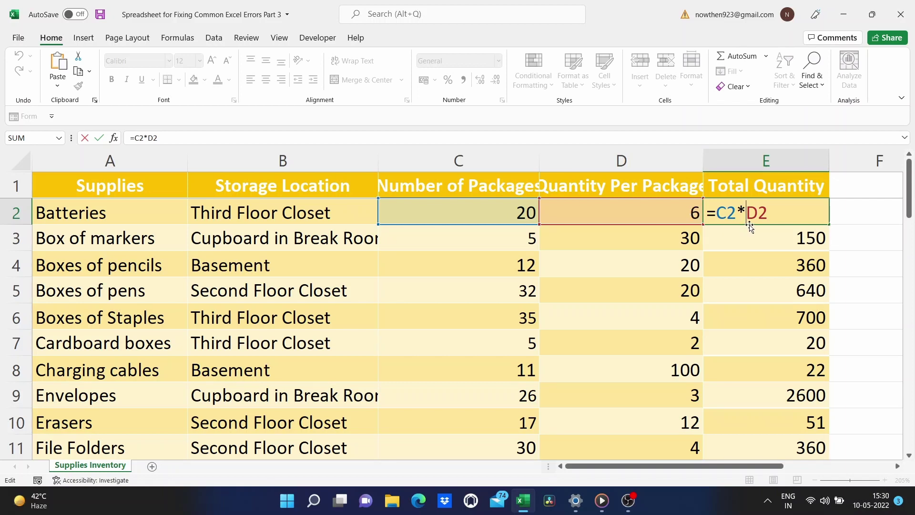
double_click(727, 215)
left_click(728, 215)
key("BackSpace")
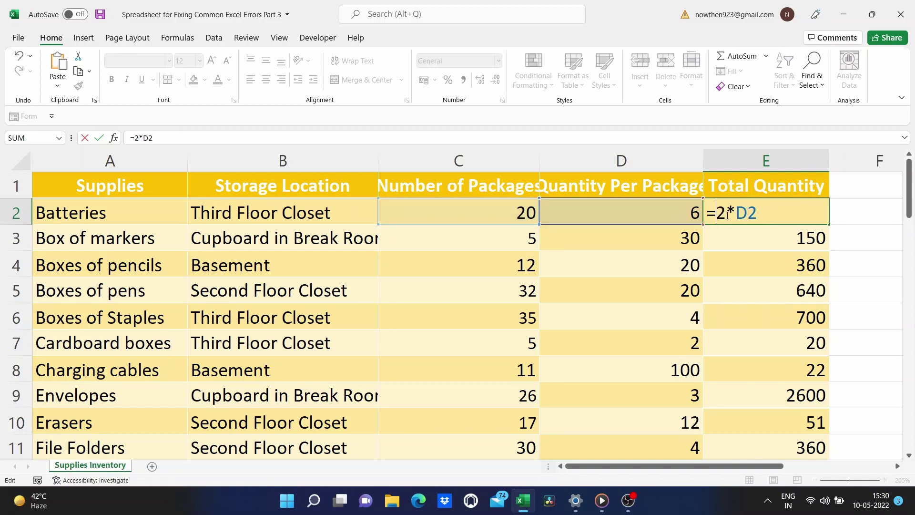
type("b")
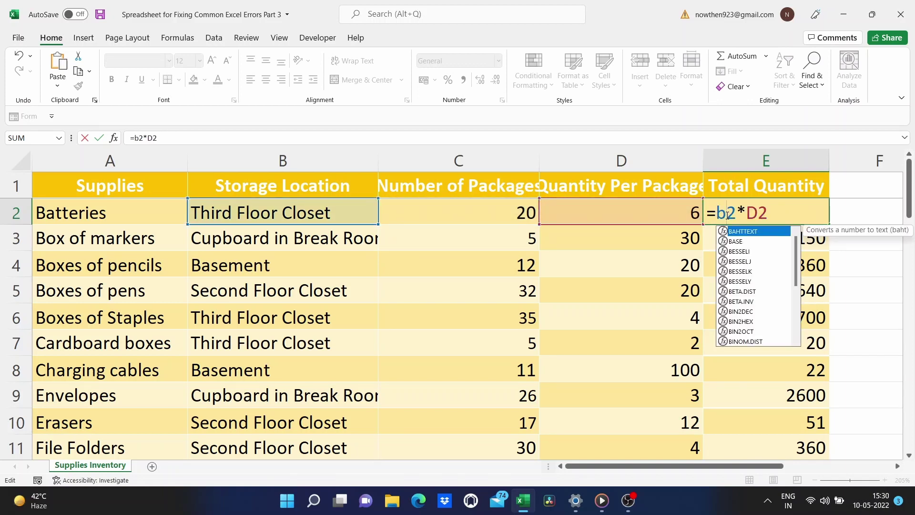
key("Return")
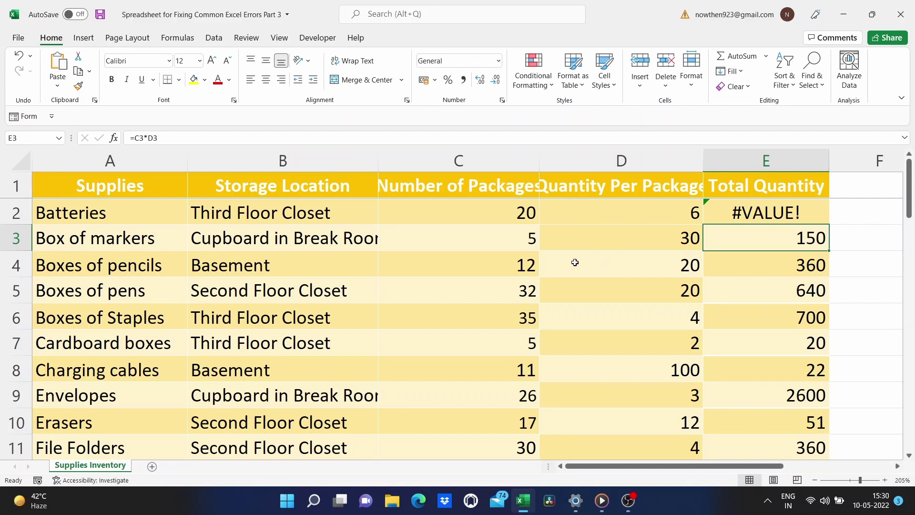
- Edit the Number of Packages for Charging cables in C8 to "1 1", with a space between the digits
left_click(496, 374)
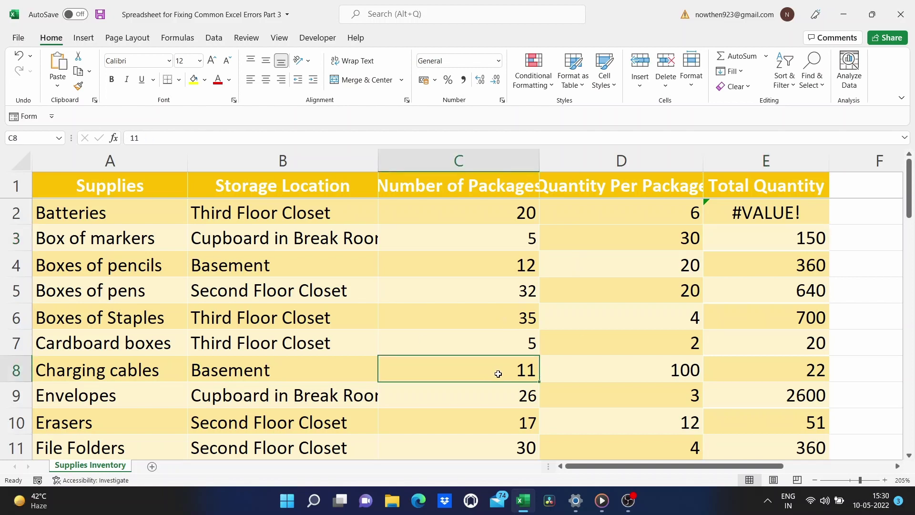
double_click(521, 373)
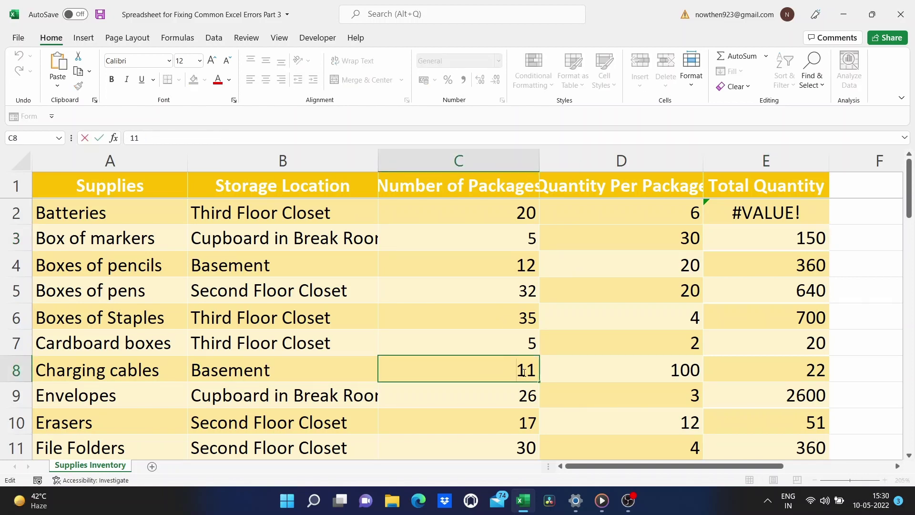
left_click(525, 372)
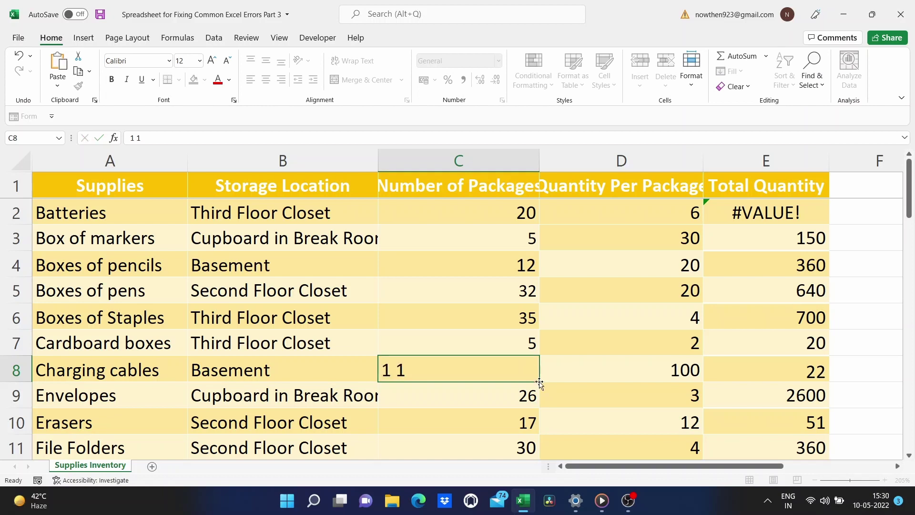
- Confirm the Charging cables entry in C8 and change the File Folders Number of Packages in C11 to "3O", ending in a capital letter O
key("Return")
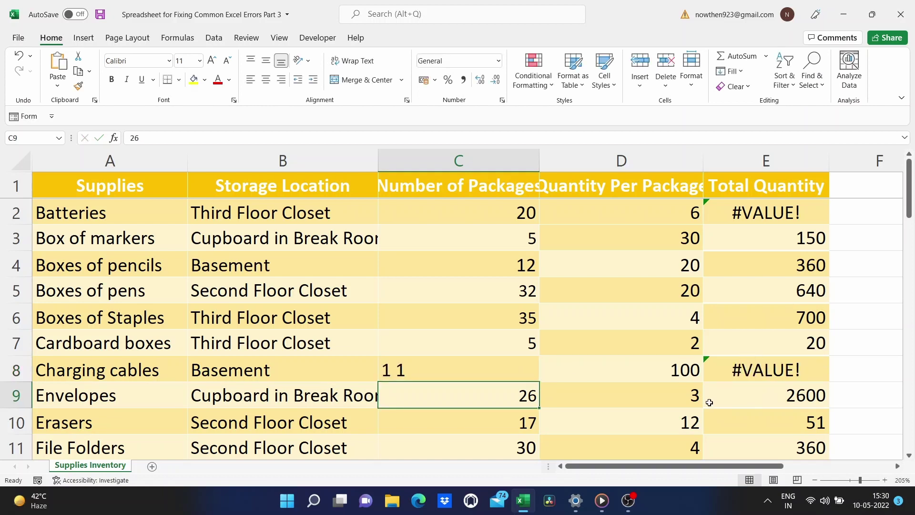
scroll(623, 370, "down", 1)
scroll(623, 371, "down", 2)
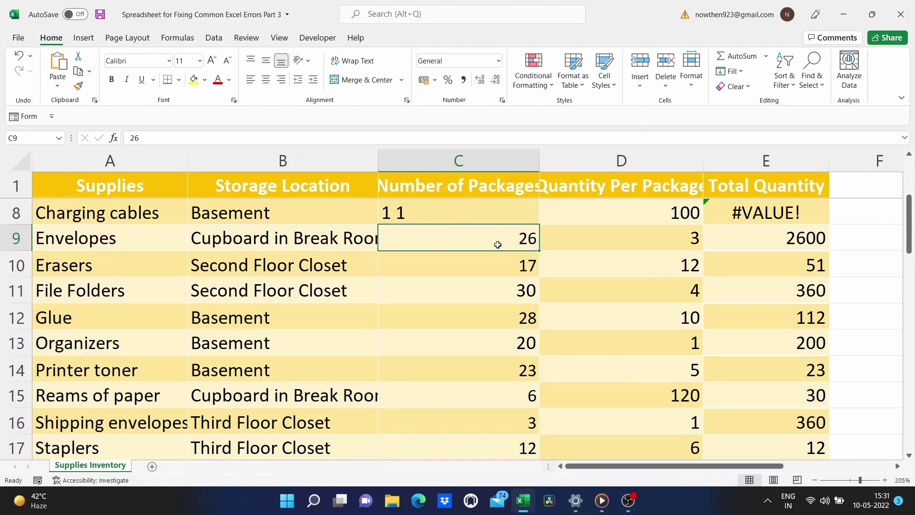
key("Down")
key("Down")
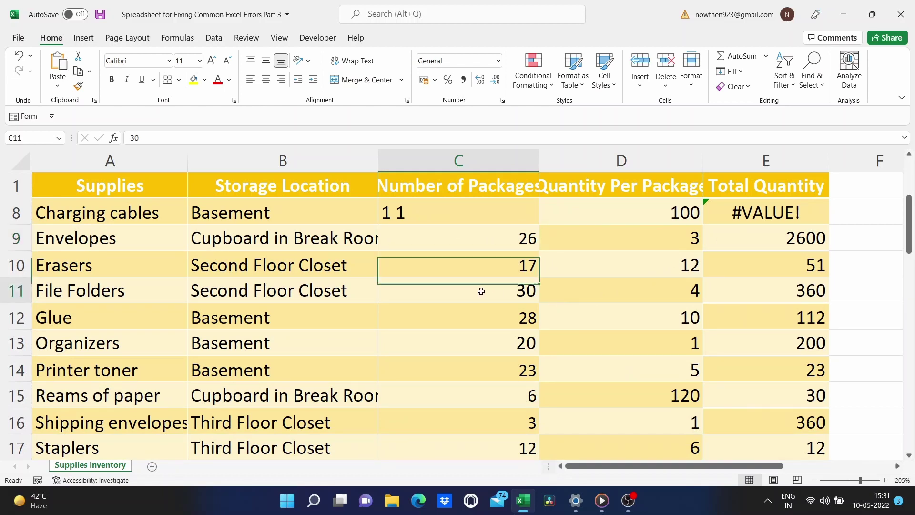
double_click(533, 293)
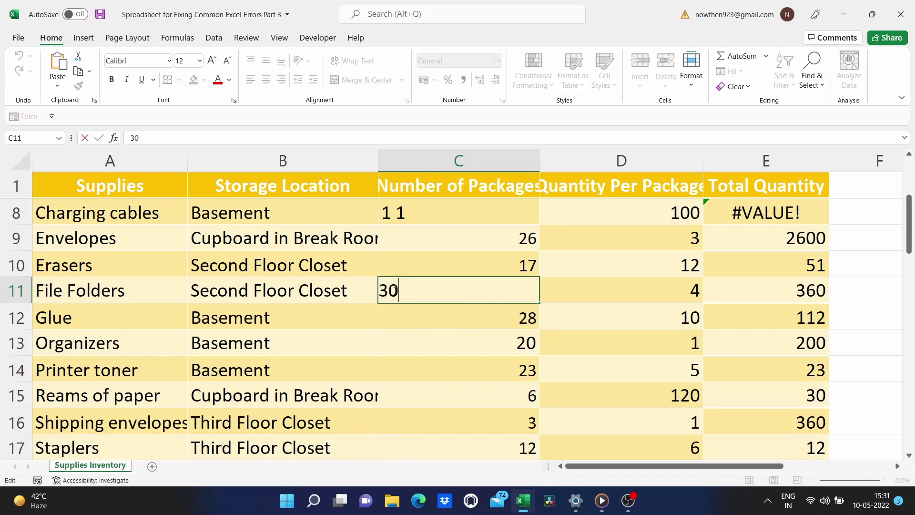
key("BackSpace")
type("o")
key("BackSpace")
type("O")
key("Return")
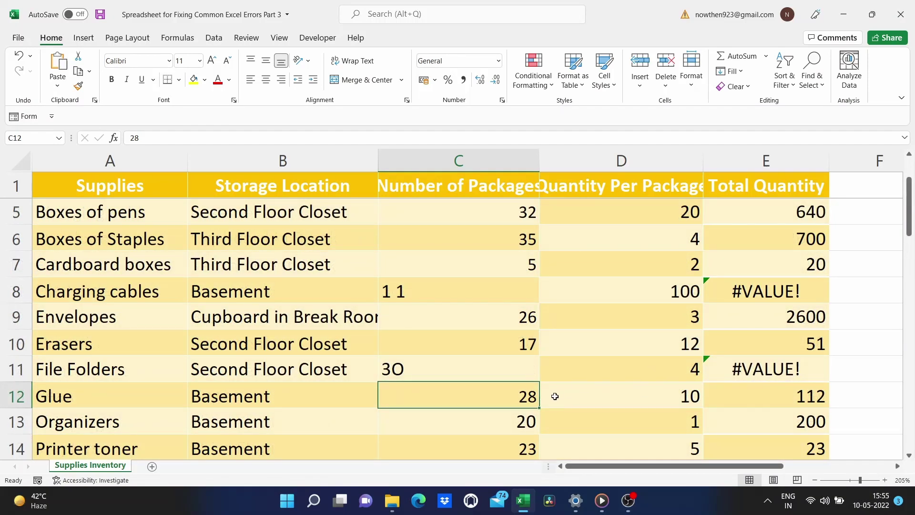
scroll(563, 397, "down", 1)
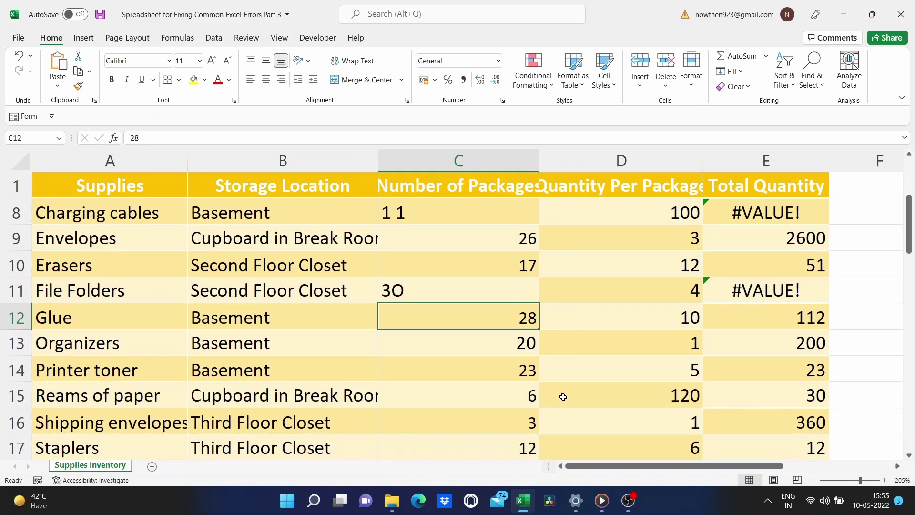
double_click(487, 321)
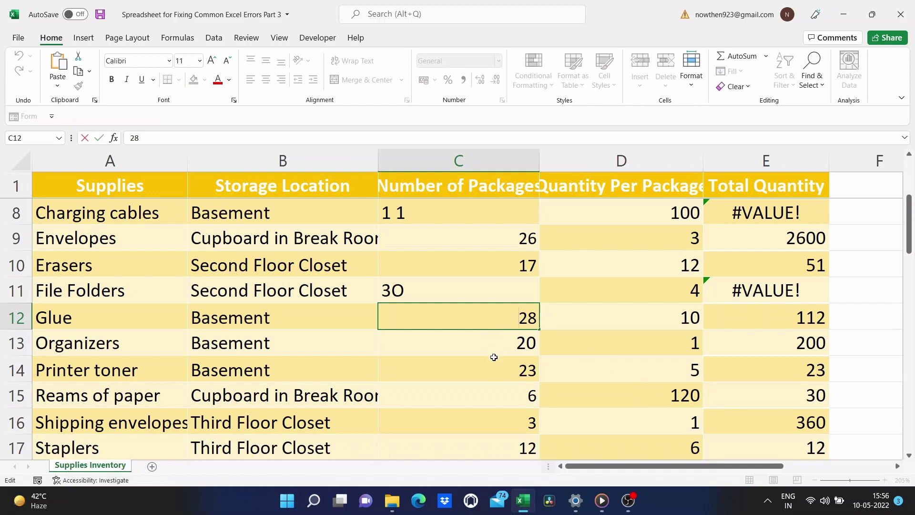
left_click(497, 342)
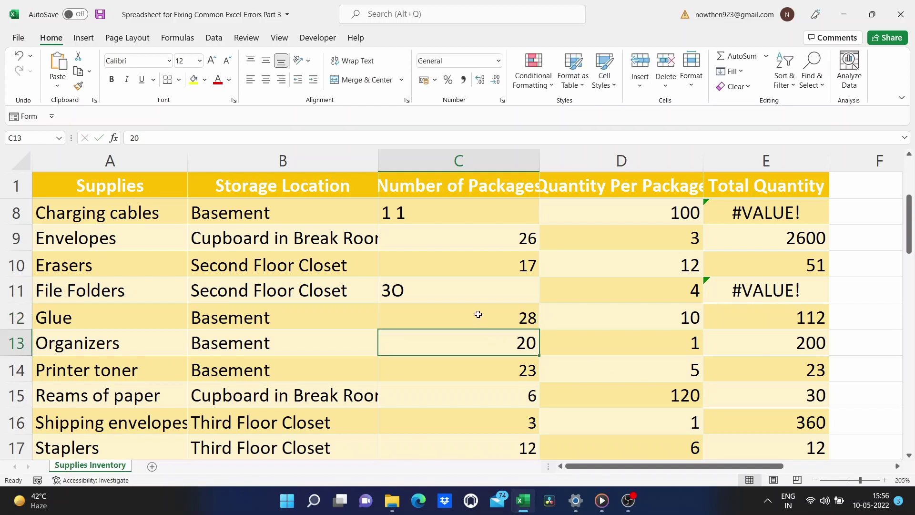
double_click(482, 317)
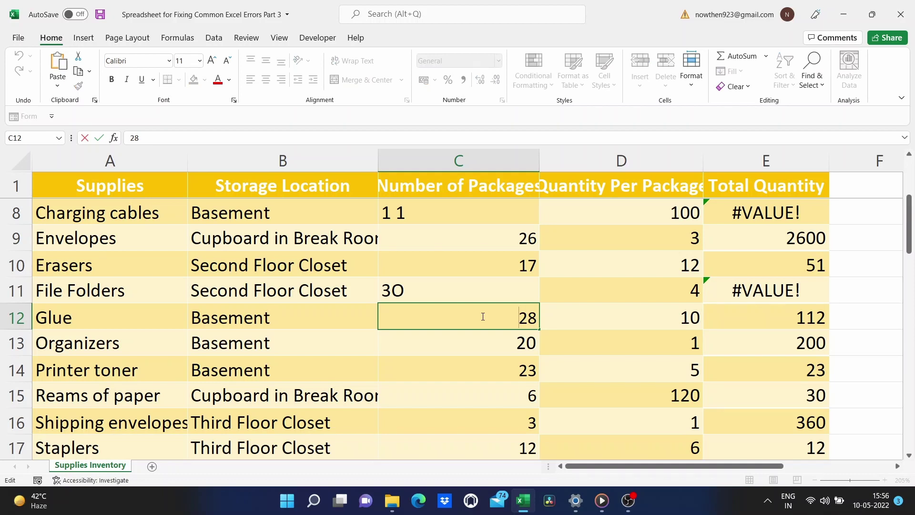
type("$")
key("BackSpace")
left_click(584, 307)
- Apply the dollar accounting number format to the Glue Number of Packages in C12
left_click(523, 312)
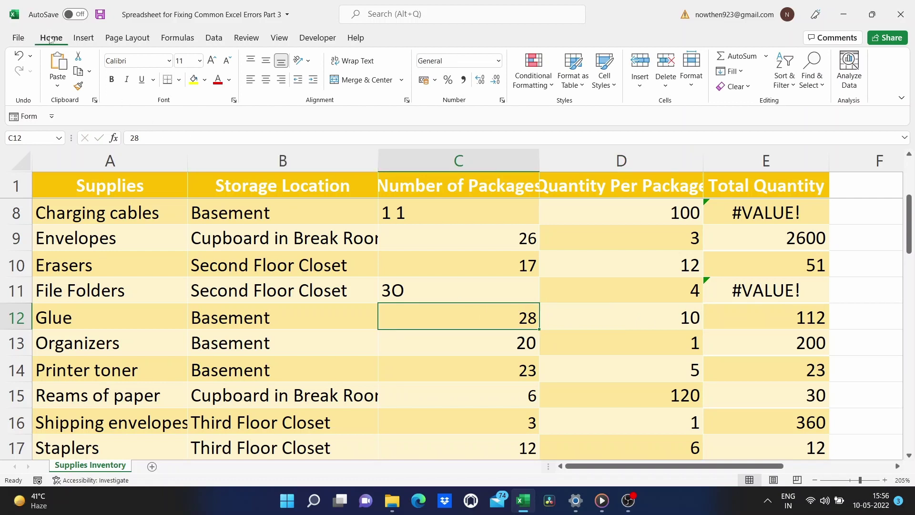
left_click(436, 82)
left_click(445, 121)
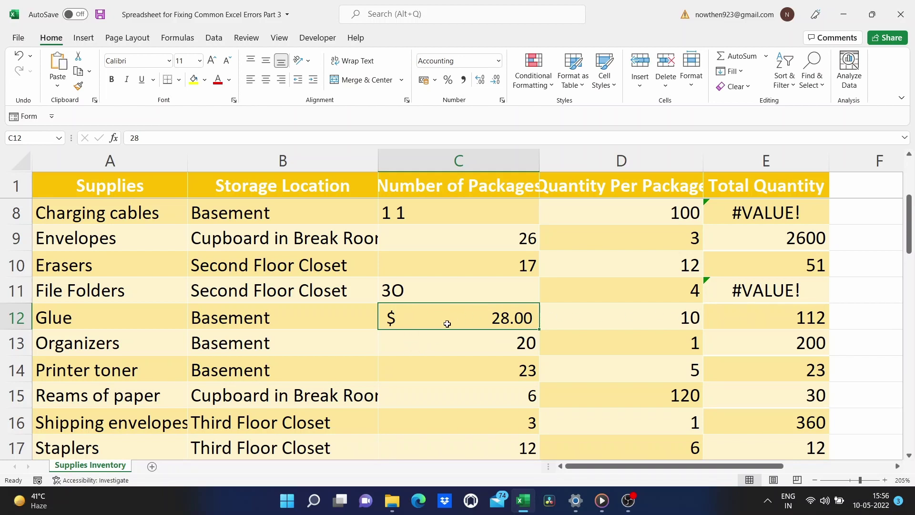
key("Down")
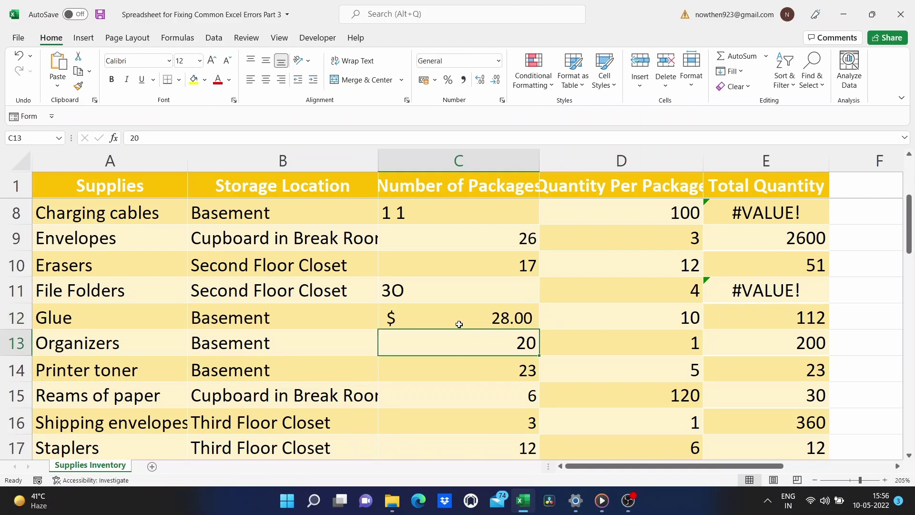
- Insert a # symbol before the Glue Number of Packages in C12, making it #28
double_click(450, 316)
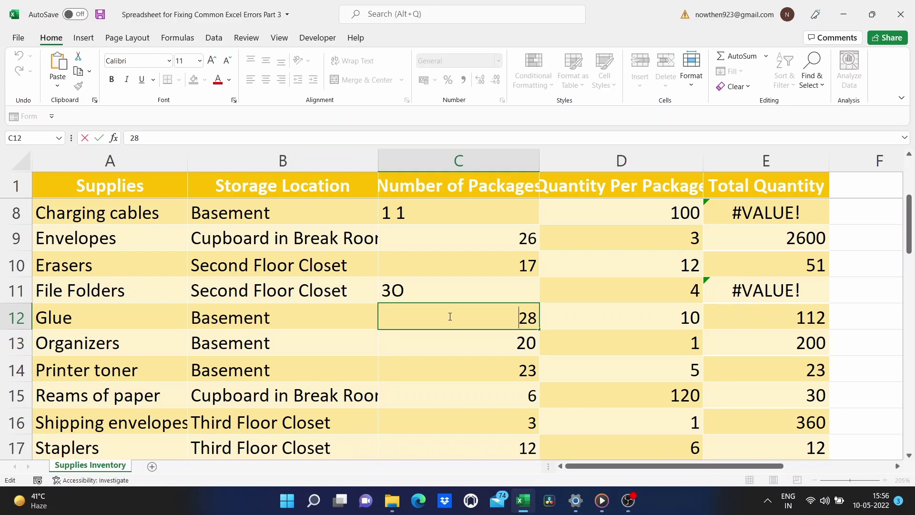
type("#")
key("Return")
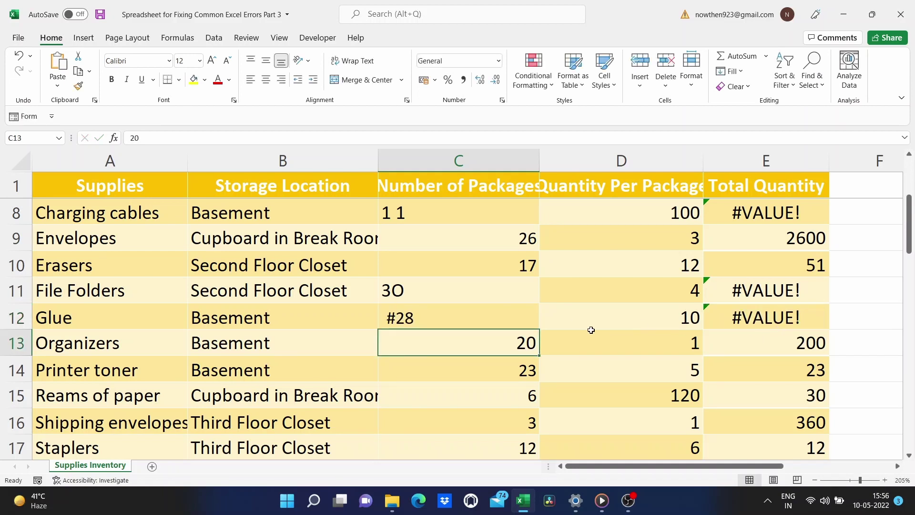
- Add more special characters to the Glue Number of Packages in C12, making it ##%^28
scroll(591, 330, "up", 2)
scroll(591, 330, "down", 1)
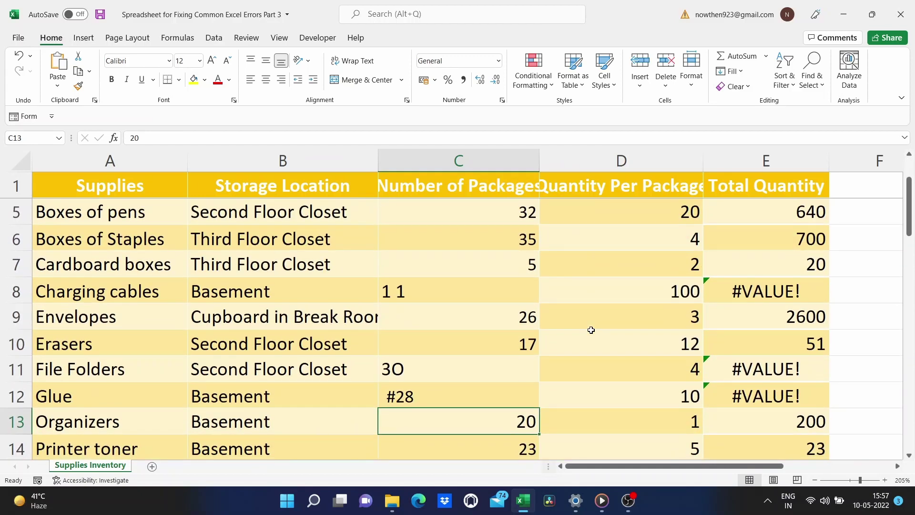
left_click(390, 397)
double_click(391, 397)
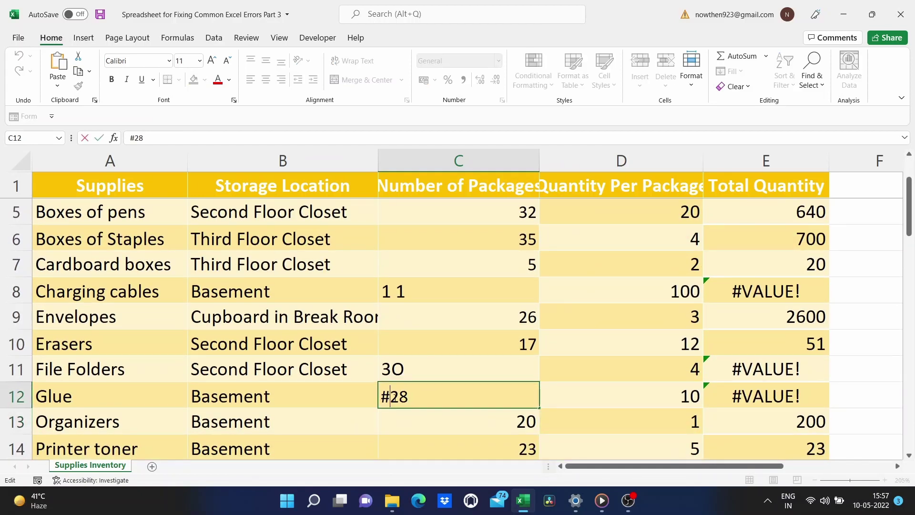
type("#%^")
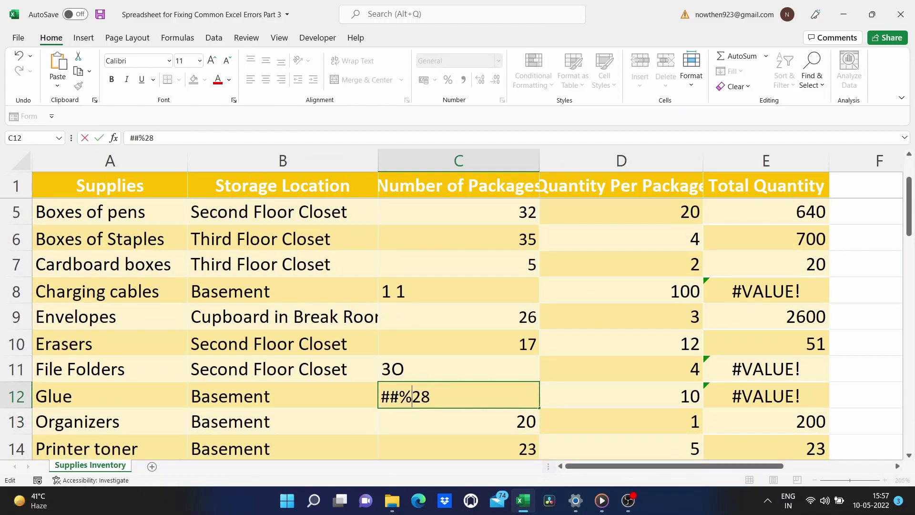
key("Return")
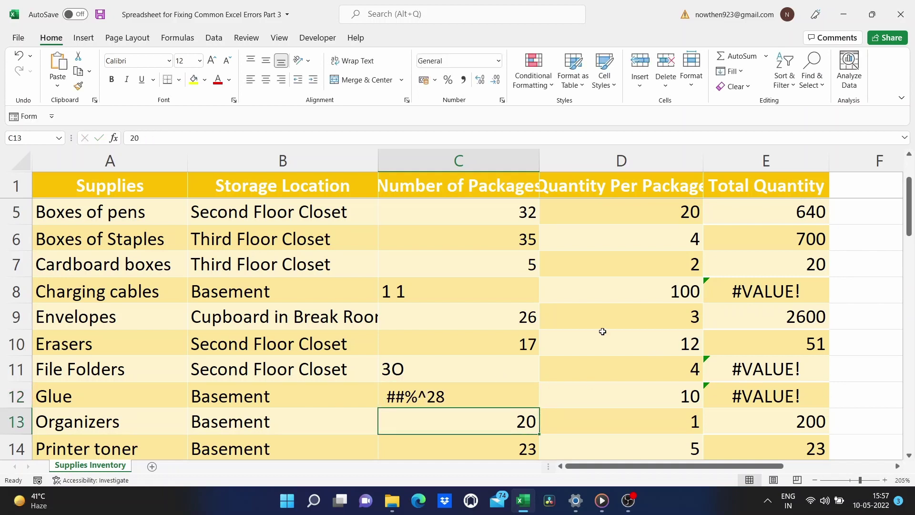
- Remove the space from the Charging cables Number of Packages in C8, making it 11
scroll(602, 331, "down", 1)
scroll(405, 313, "up", 1)
double_click(395, 292)
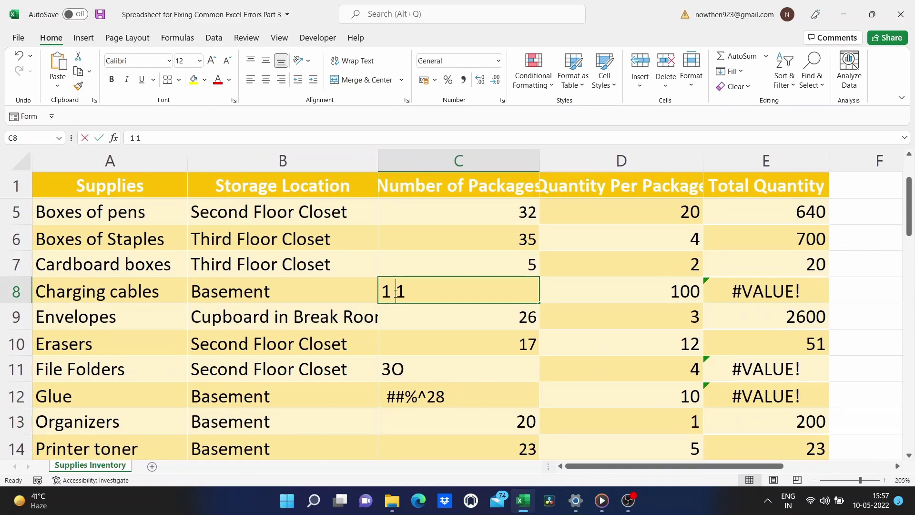
key("BackSpace")
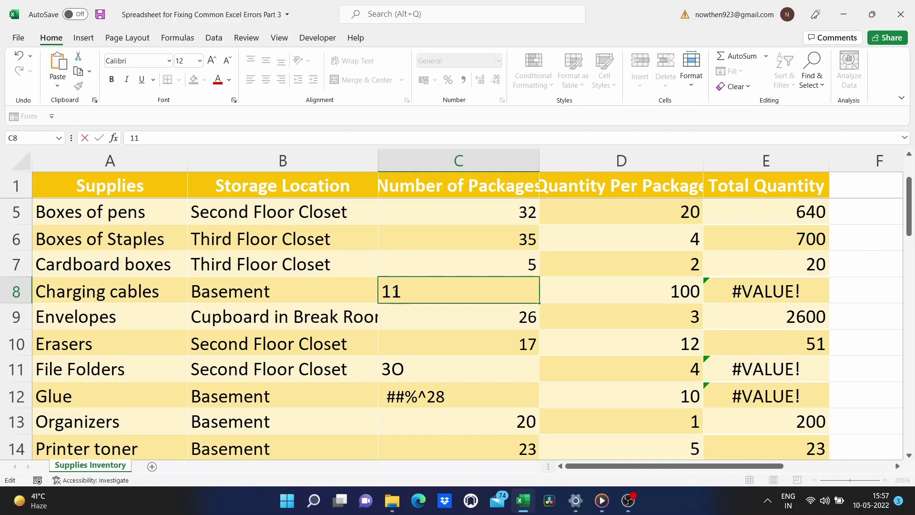
key("Return")
- Correct the Batteries Total Quantity formula in E2 to =C2*D2
scroll(558, 283, "up", 1)
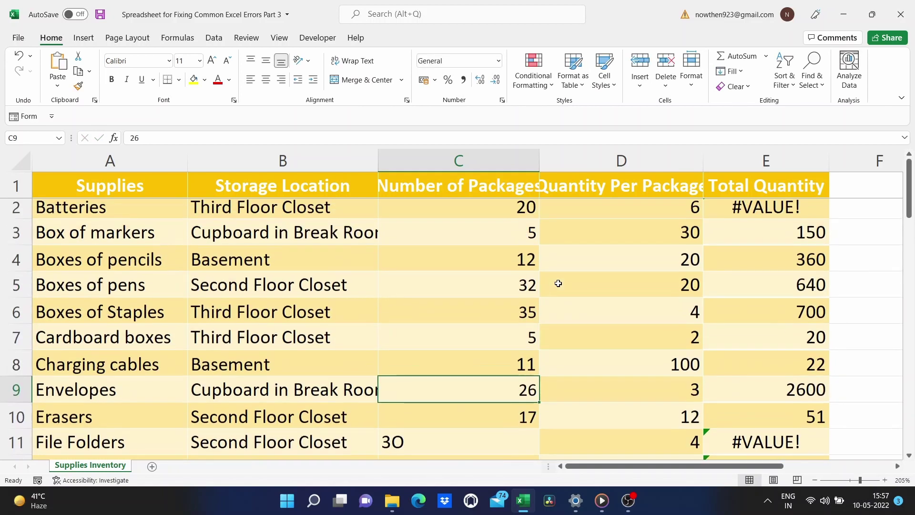
double_click(755, 211)
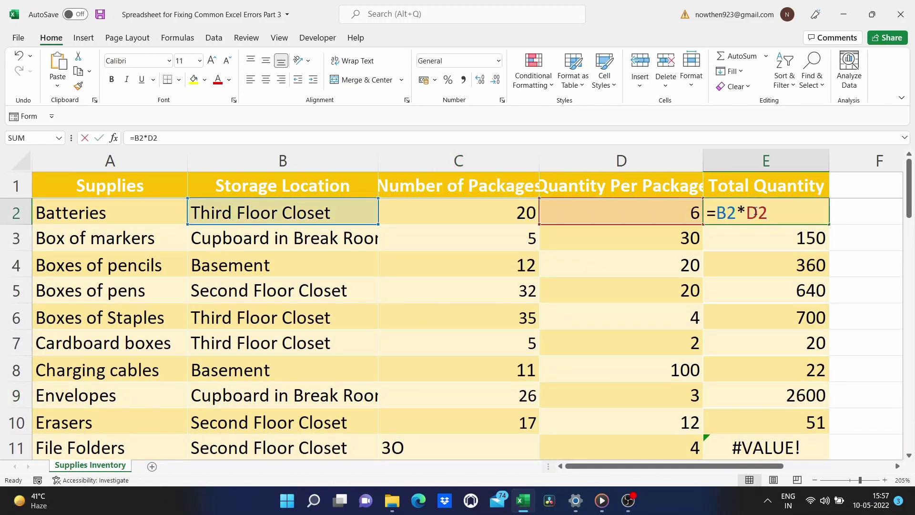
key("BackSpace")
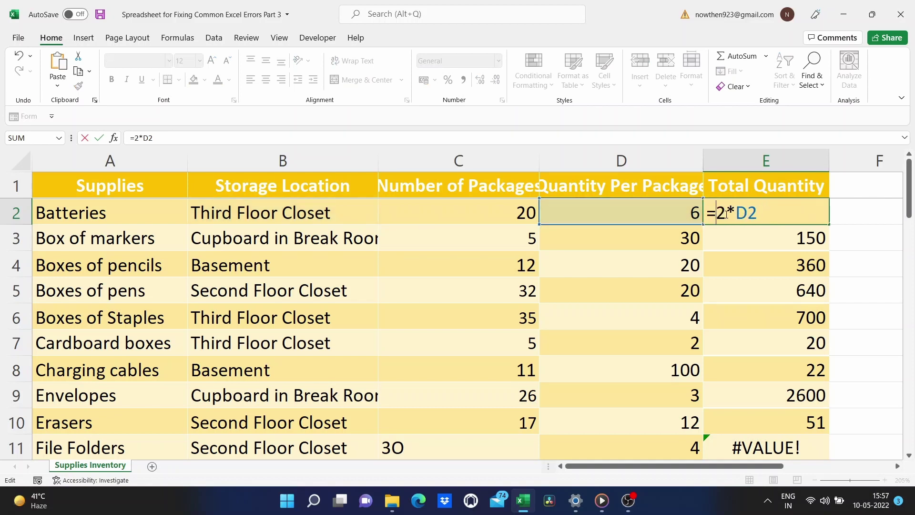
type("C")
key("Return")
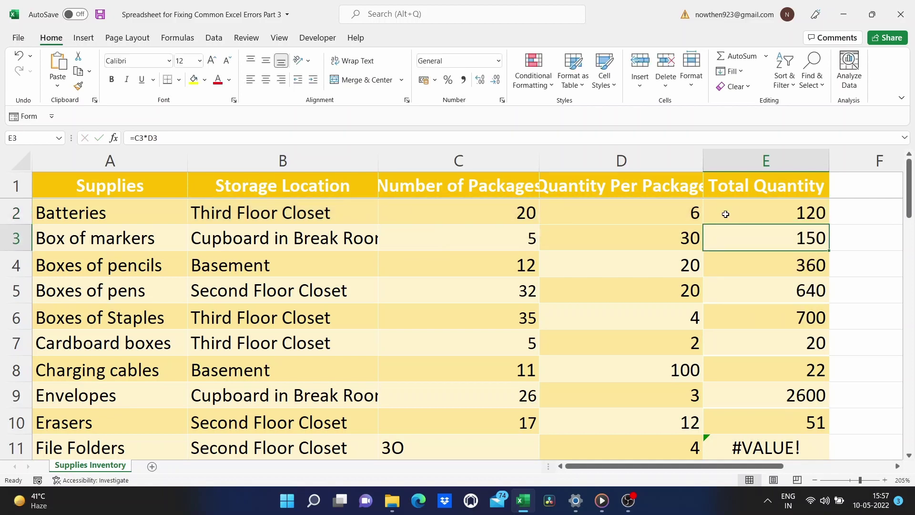
- Replace the letter O with a zero in the File Folders Number of Packages in C11, making it 30
double_click(420, 443)
key("BackSpace")
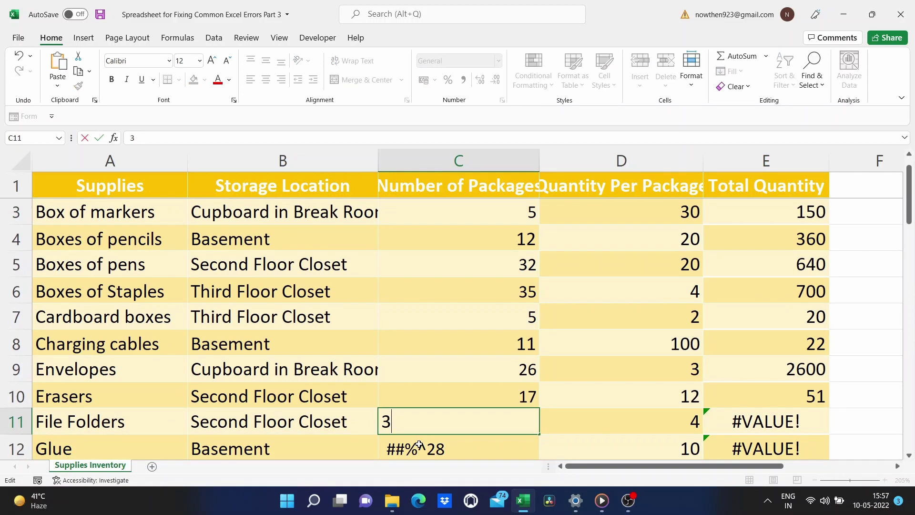
type("0")
key("ctrl+Return")
- Delete the special characters from the Glue Number of Packages in C12, leaving only 28
left_click(420, 444)
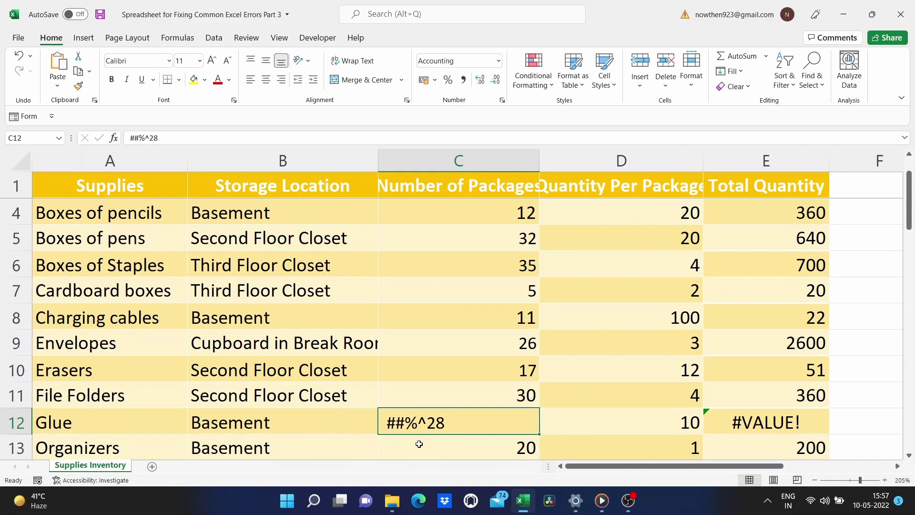
double_click(422, 419)
left_click_drag(420, 422, 378, 423)
key("BackSpace")
key("Return")
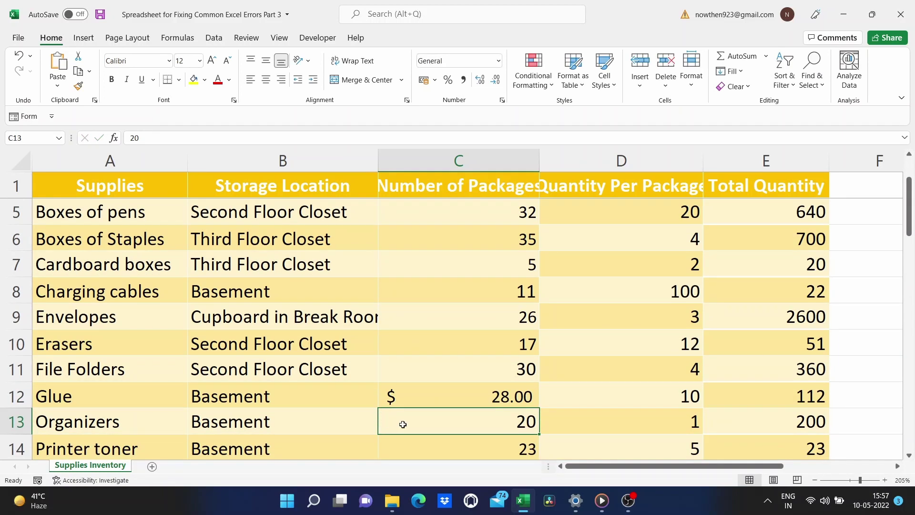
- Examine the Total Quantity formulas for Erasers in E10, Glue in E12 and Reams of paper in E15
double_click(789, 334)
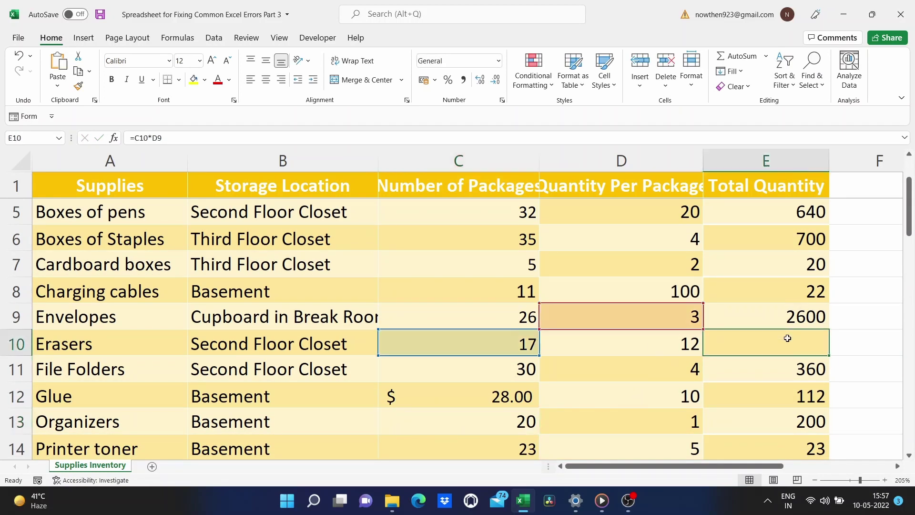
key("Return")
double_click(772, 398)
scroll(765, 400, "down", 2)
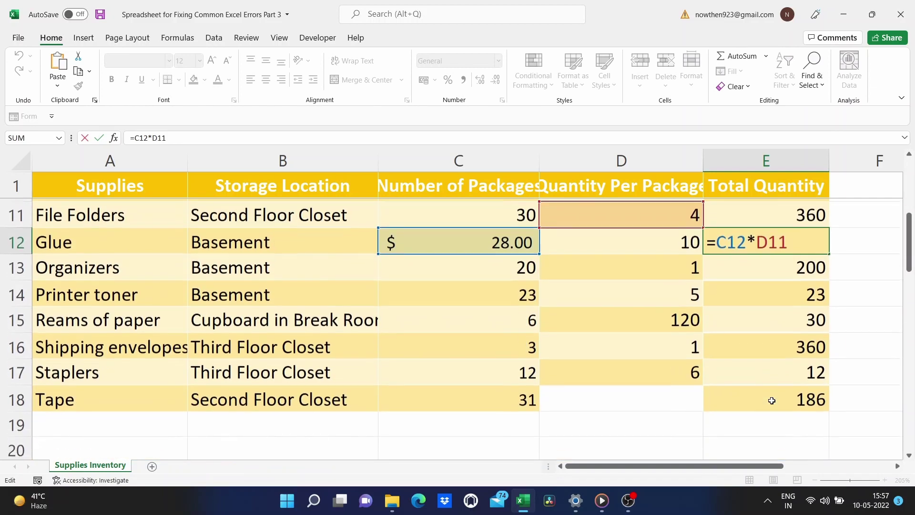
key("Return")
double_click(760, 321)
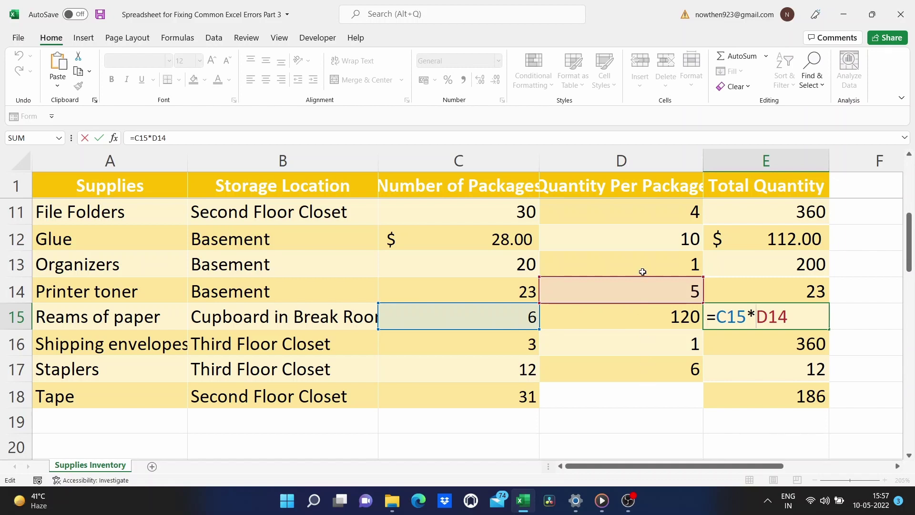
scroll(648, 309, "up", 3)
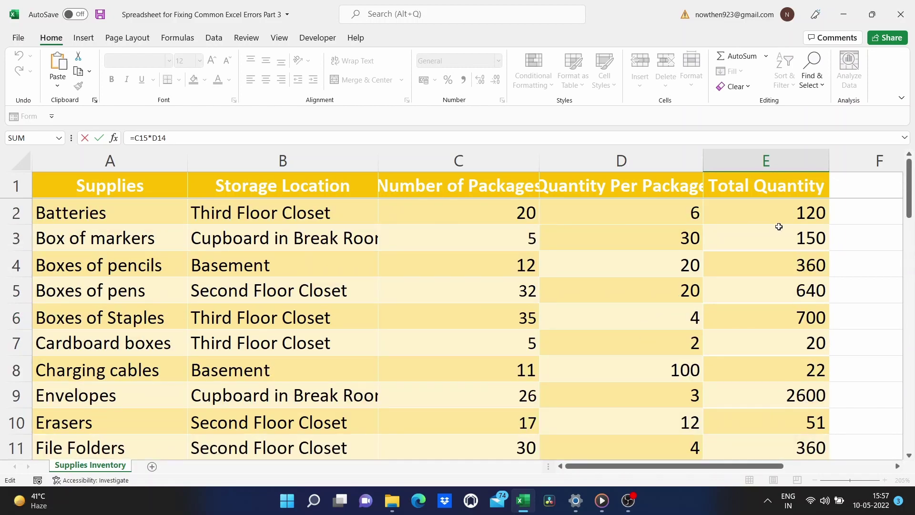
left_click(778, 211)
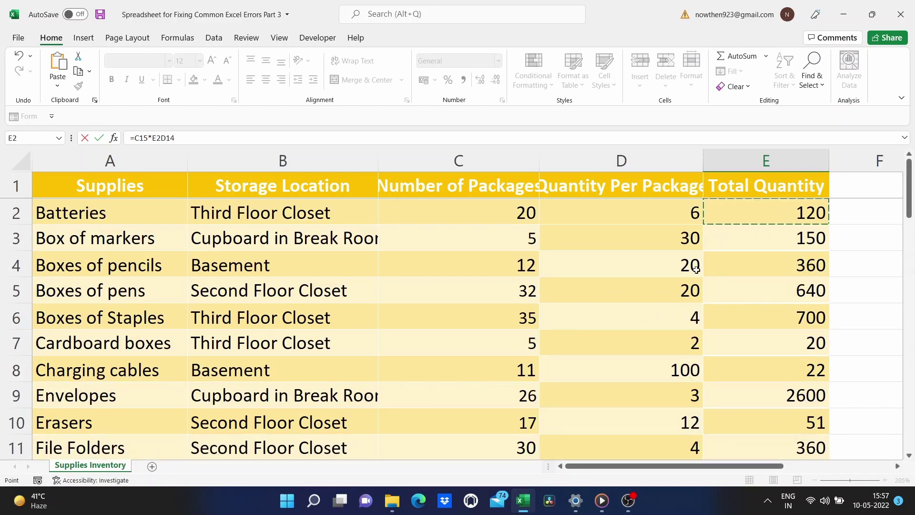
left_click(760, 245)
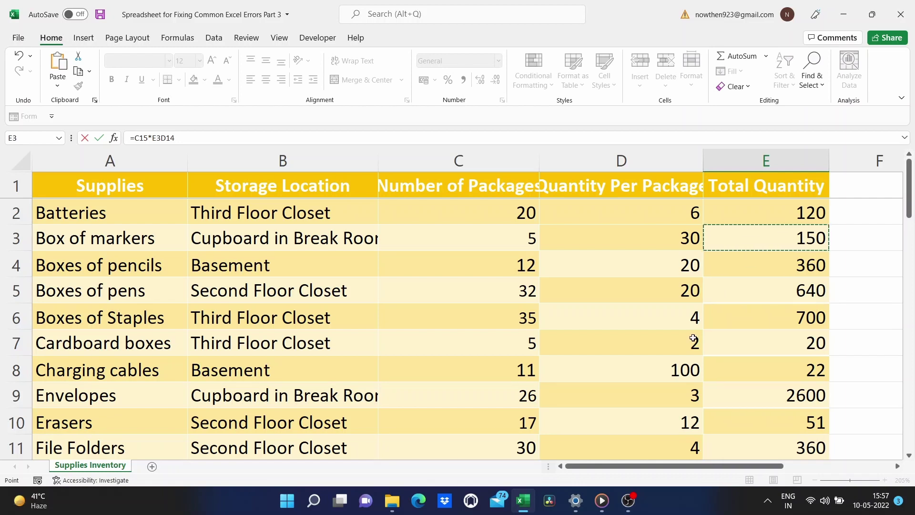
left_click(859, 295)
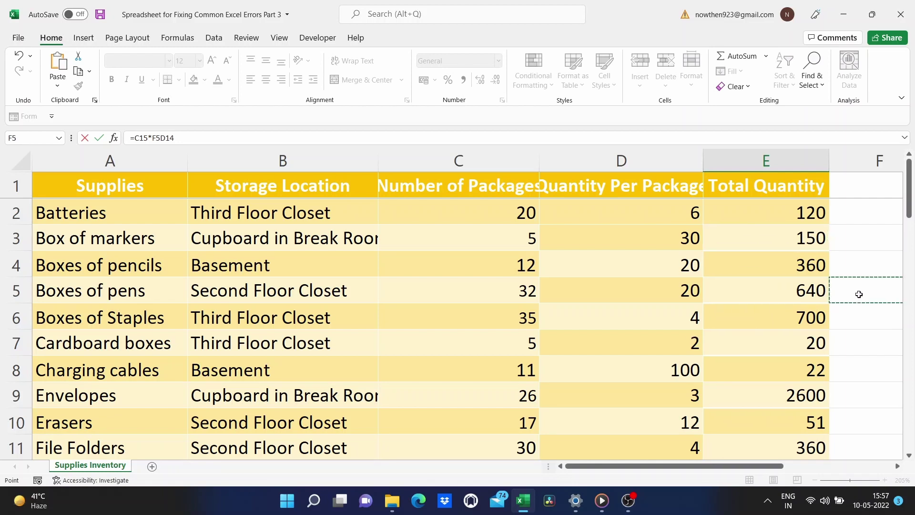